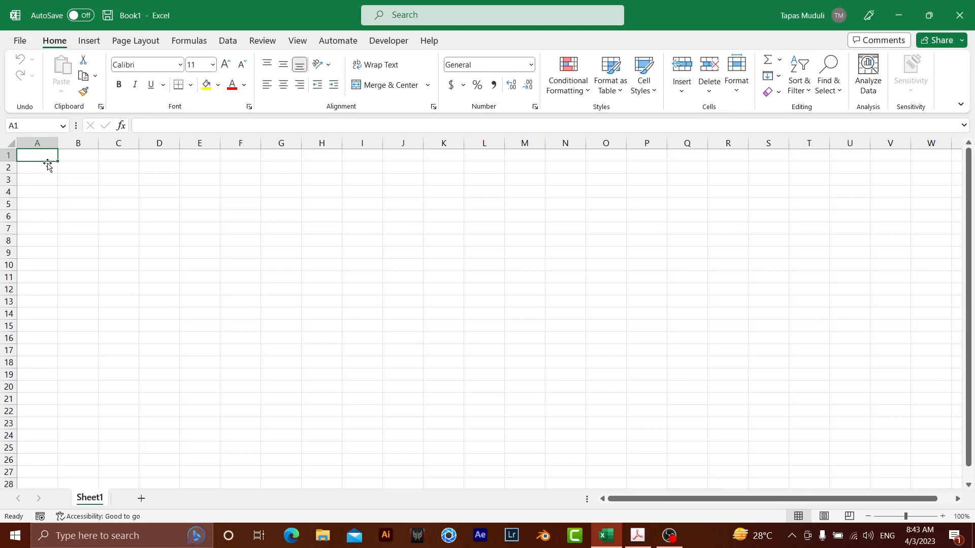
Start a From PDF import through Data > Get Data > From File
{"action": "key", "text": "Down"}
{"action": "key", "text": "Down"}
{"action": "key", "text": "Up"}
{"action": "key", "text": "Up"}
{"action": "left_click", "coordinate": [229, 40]}
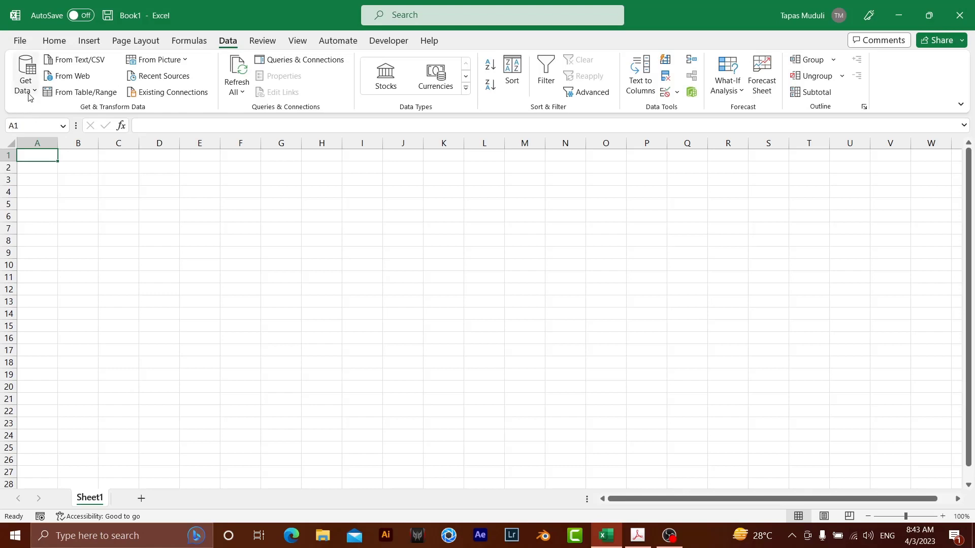
{"action": "left_click", "coordinate": [29, 96]}
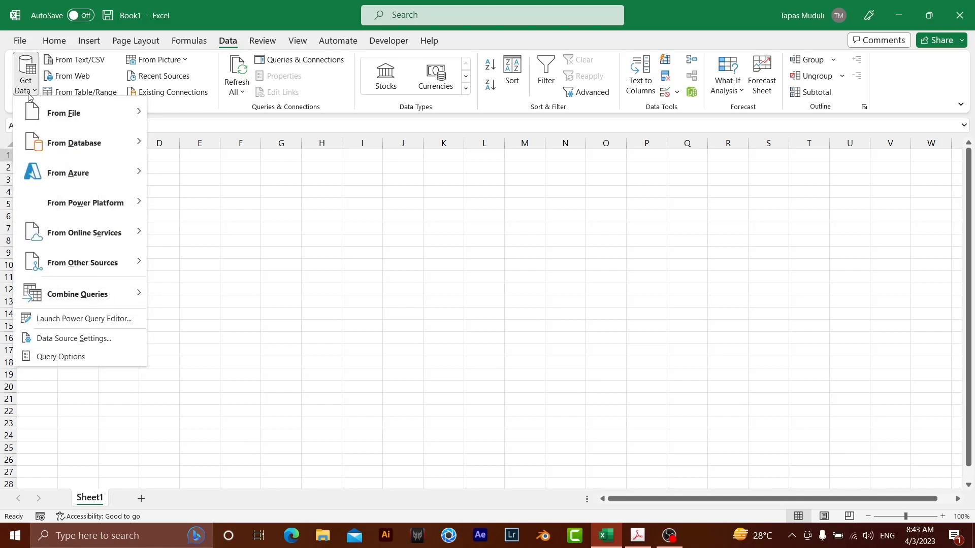
{"action": "mouse_move", "coordinate": [84, 116]}
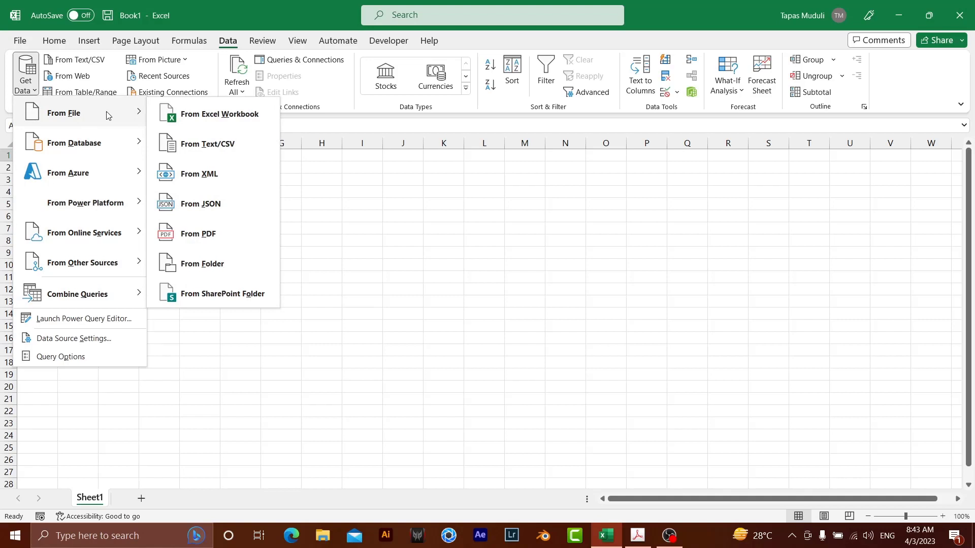
{"action": "left_click", "coordinate": [222, 237]}
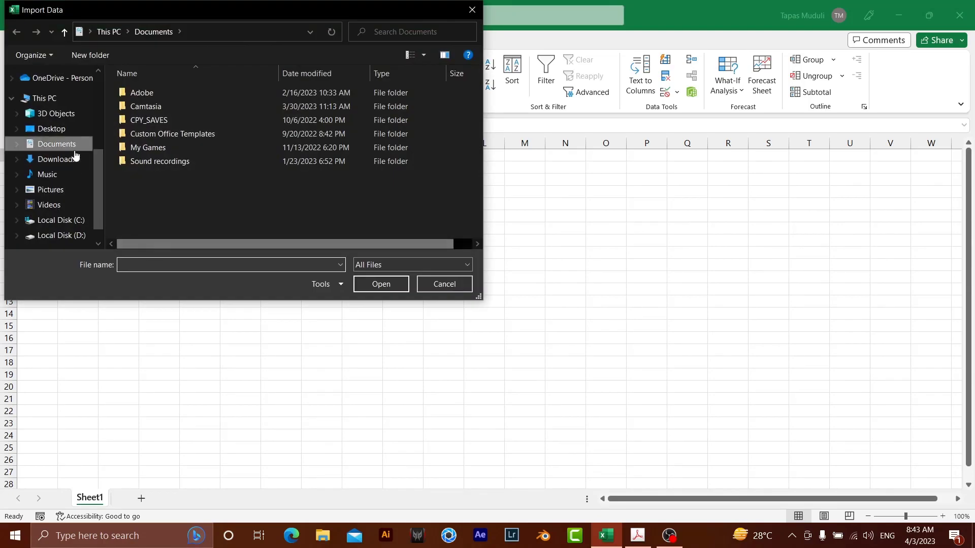
Cancel the PDF import, minimise Excel and bring RevListofPOs.pdf up in Acrobat
{"action": "left_click", "coordinate": [475, 9]}
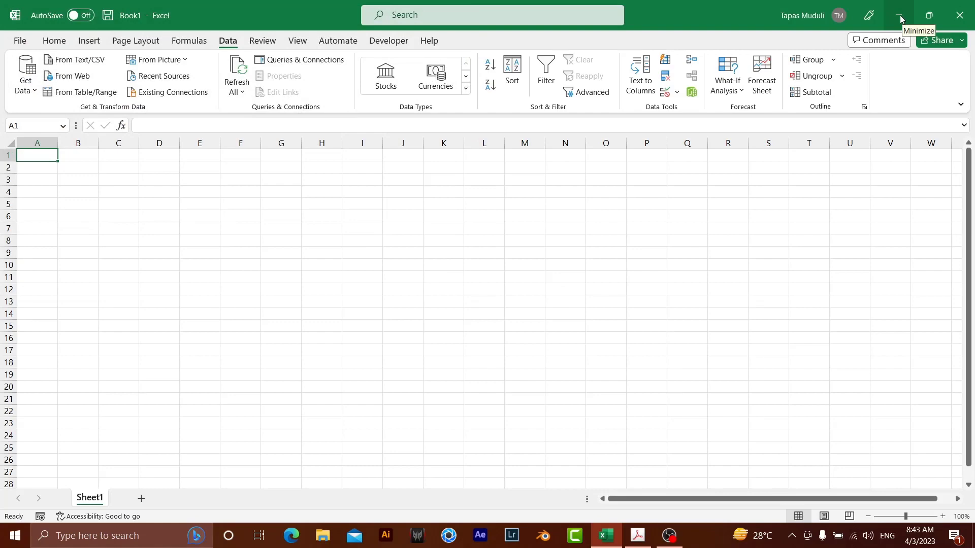
{"action": "left_click", "coordinate": [899, 15]}
{"action": "left_click", "coordinate": [638, 536]}
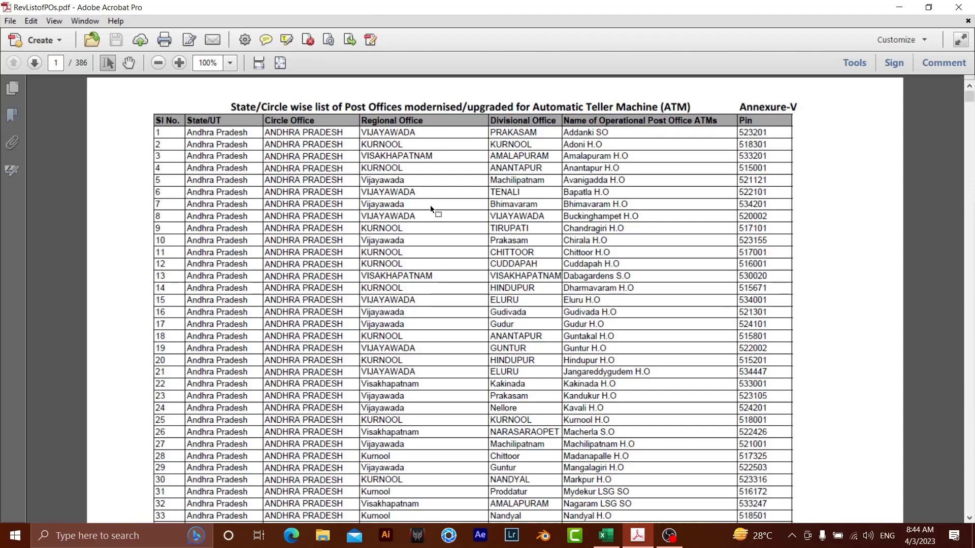
Import from PDF, choosing RevListofPOs in the Desktop Excel tutorial folder as the source
{"action": "left_click", "coordinate": [606, 536]}
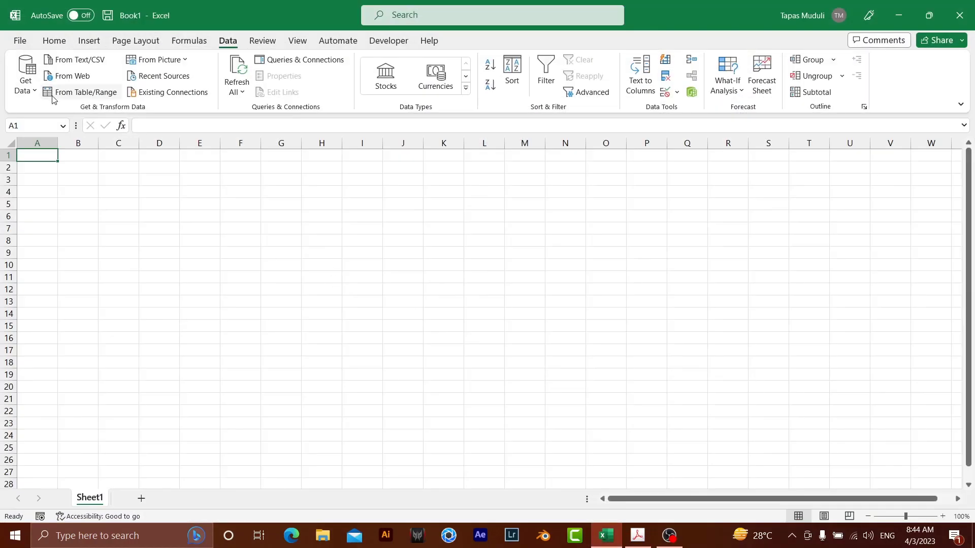
{"action": "left_click", "coordinate": [33, 96]}
{"action": "mouse_move", "coordinate": [100, 115]}
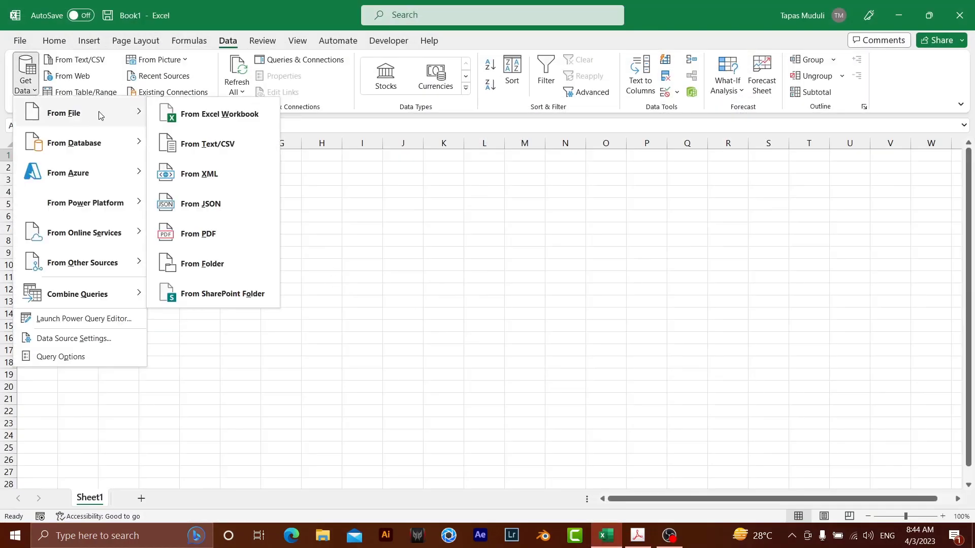
{"action": "left_click", "coordinate": [211, 238]}
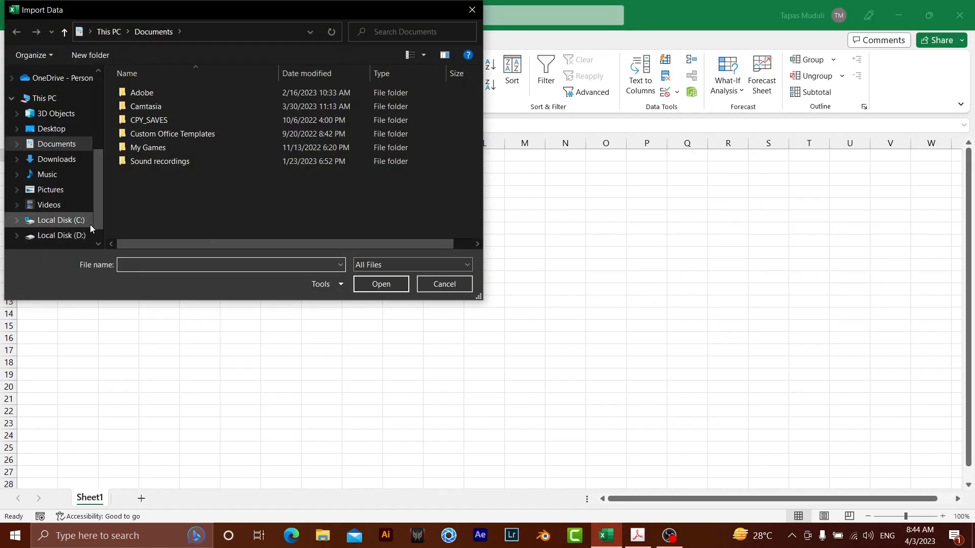
{"action": "left_click", "coordinate": [61, 133]}
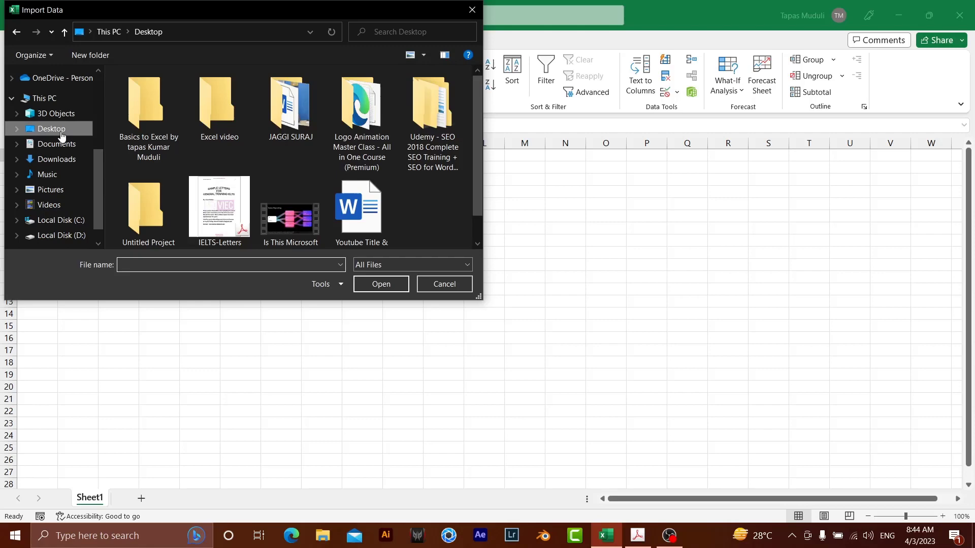
{"action": "double_click", "coordinate": [155, 115]}
{"action": "scroll", "coordinate": [161, 205], "scroll_direction": "down", "scroll_amount": 5}
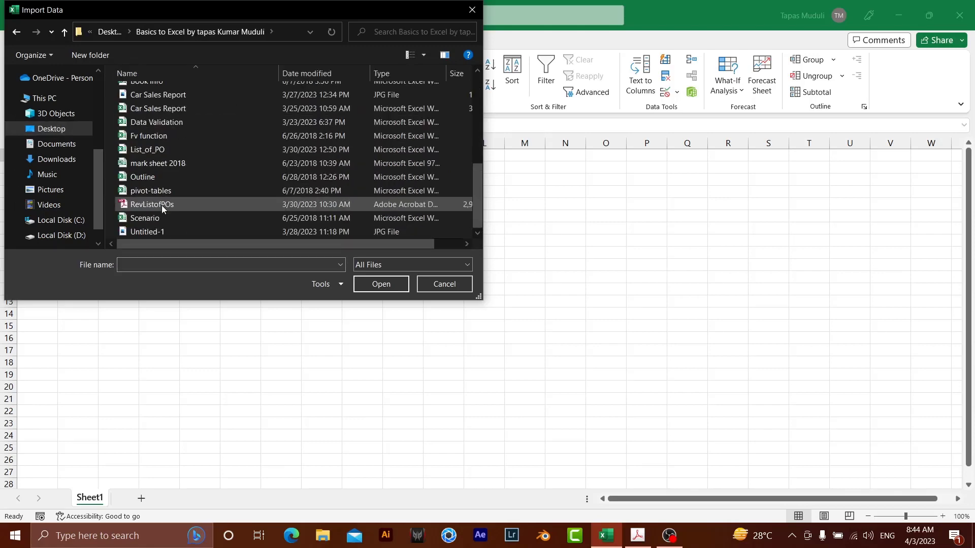
{"action": "double_click", "coordinate": [166, 205]}
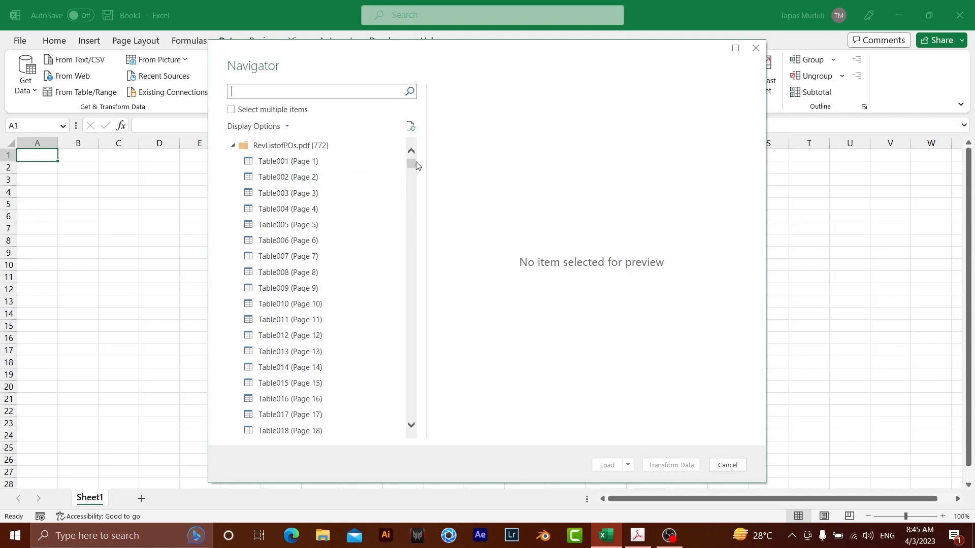
Select the whole RevListofPOs.pdf entry in Navigator and open it in Power Query
{"action": "left_click", "coordinate": [317, 145]}
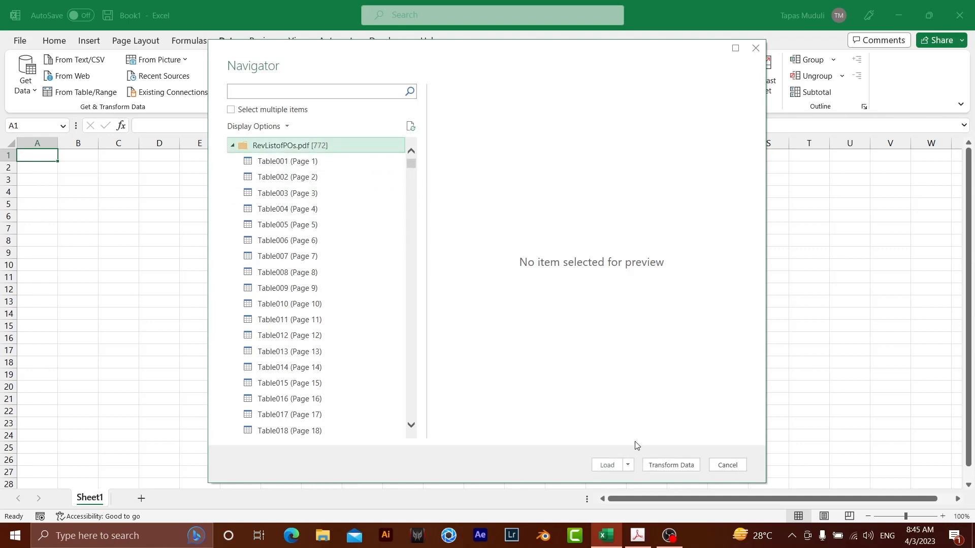
{"action": "left_click", "coordinate": [670, 465]}
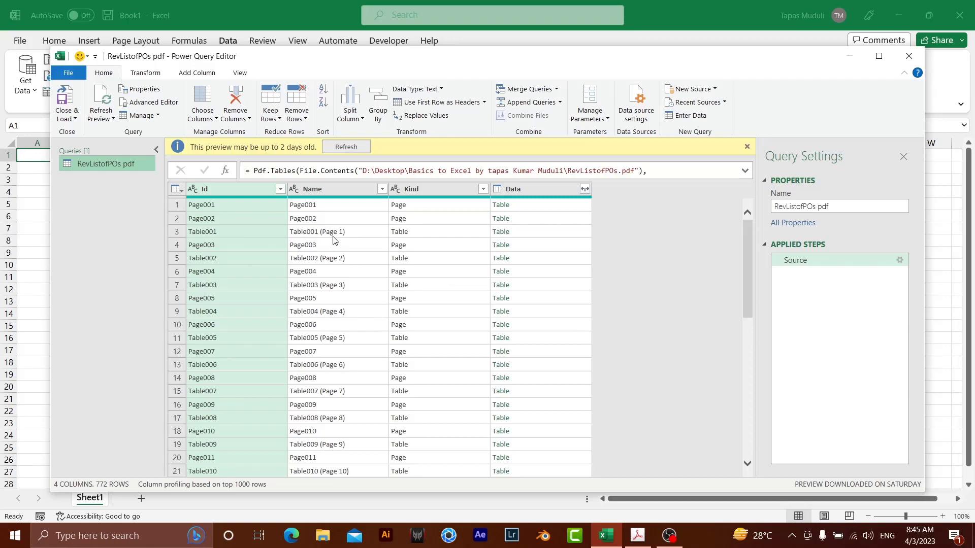
{"action": "left_click", "coordinate": [501, 233]}
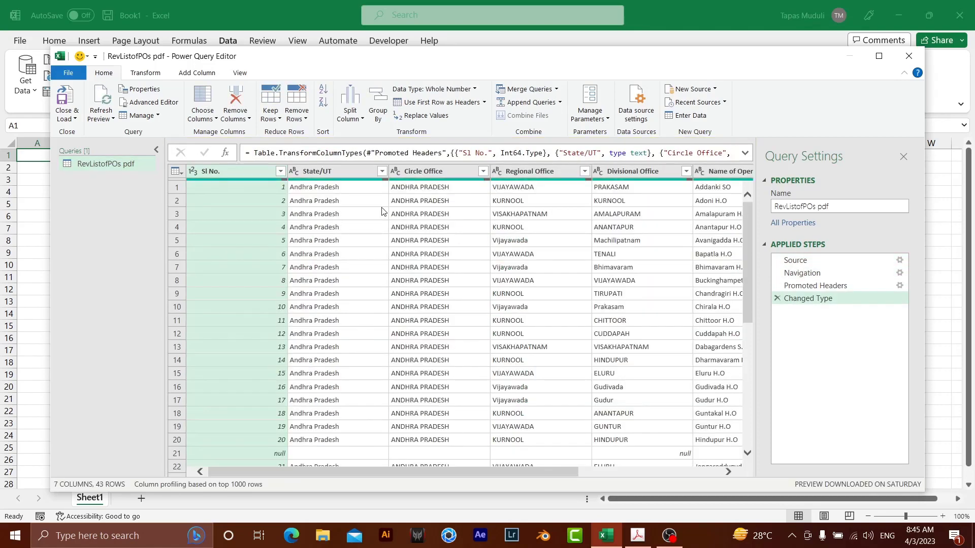
{"action": "left_click", "coordinate": [807, 262]}
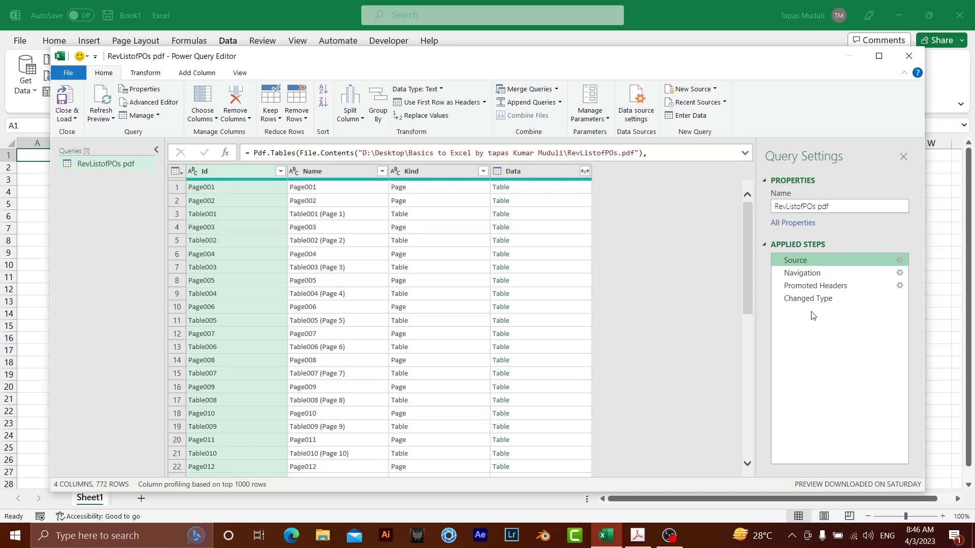
{"action": "left_click", "coordinate": [776, 298]}
{"action": "left_click", "coordinate": [775, 286]}
{"action": "left_click", "coordinate": [776, 273]}
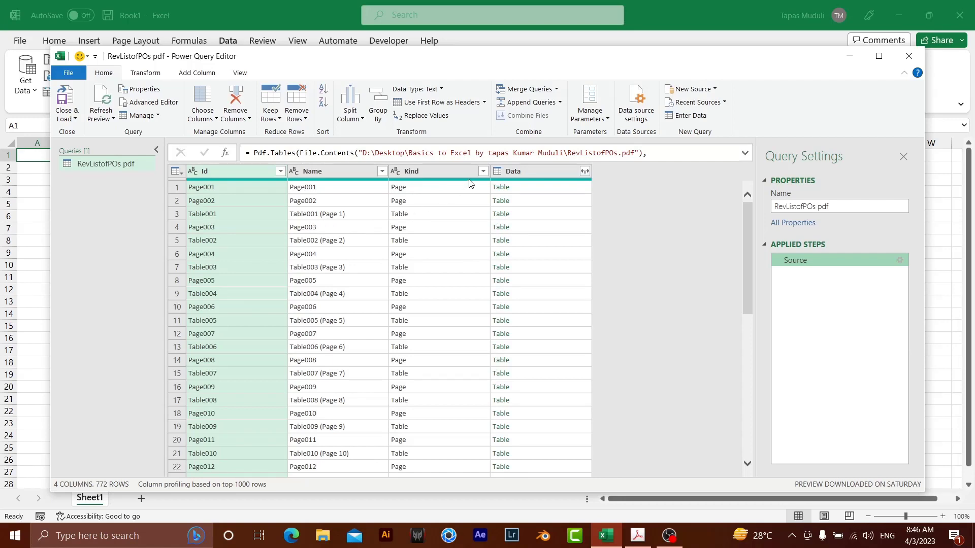
Filter the Kind column to Table only, leaving Table001 through Table386
{"action": "left_click", "coordinate": [482, 172]}
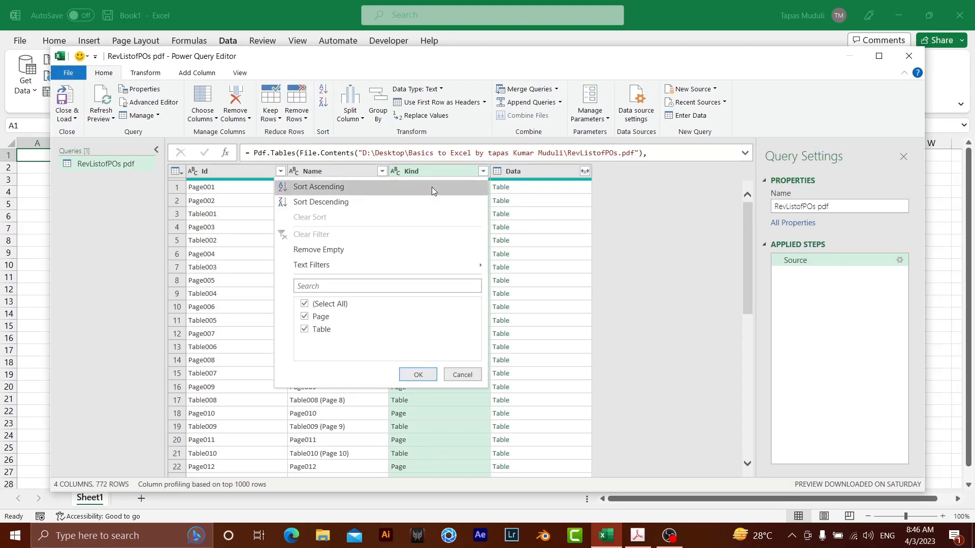
{"action": "left_click", "coordinate": [304, 304]}
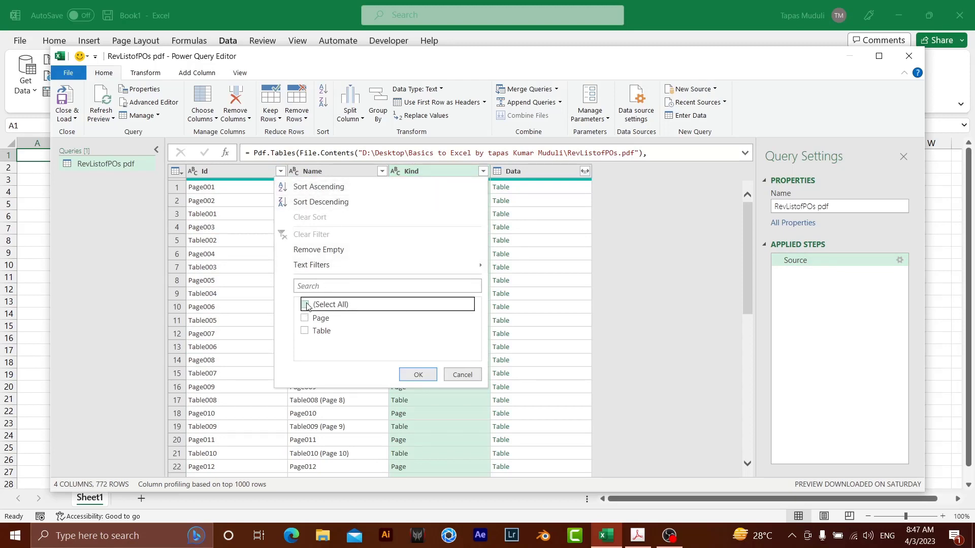
{"action": "left_click", "coordinate": [305, 331]}
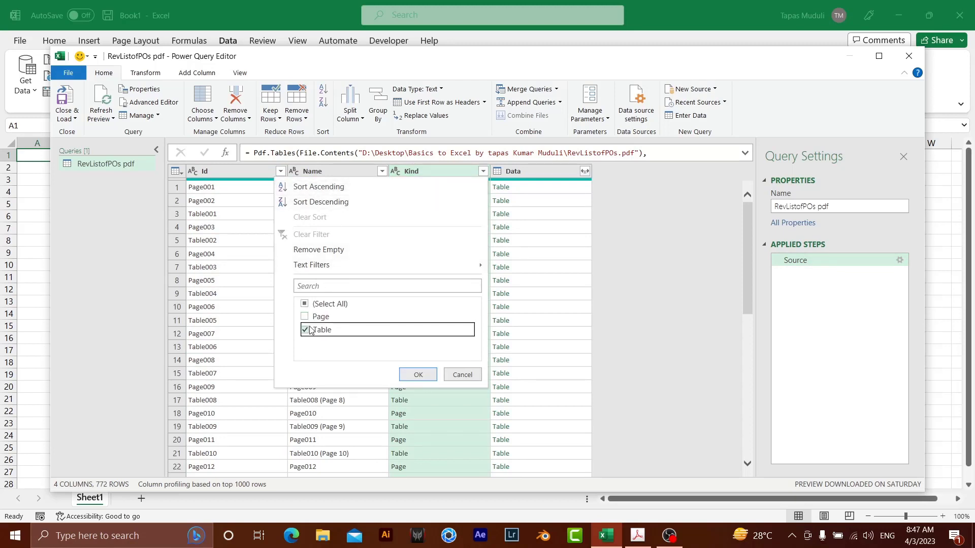
{"action": "left_click", "coordinate": [417, 375]}
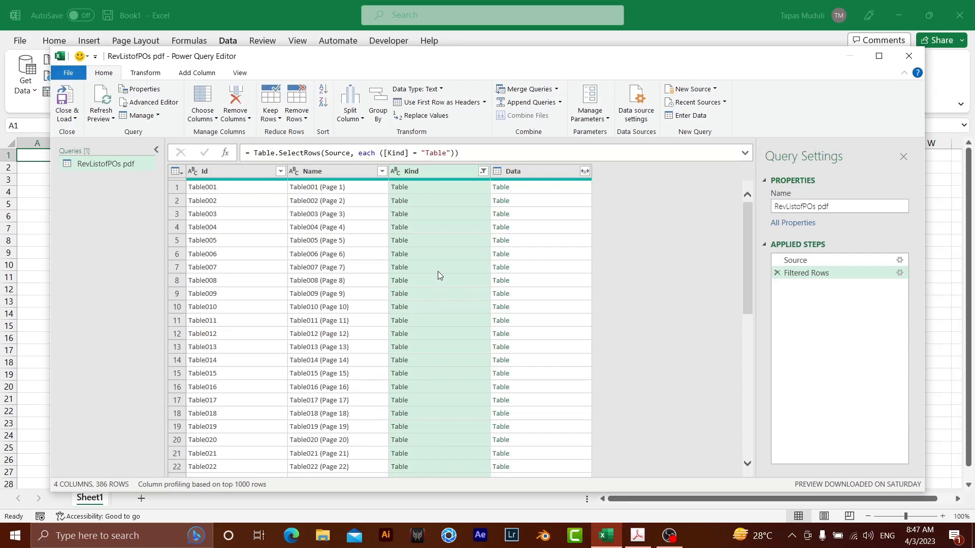
Keep only the top 3 rows of the query
{"action": "left_click", "coordinate": [340, 174]}
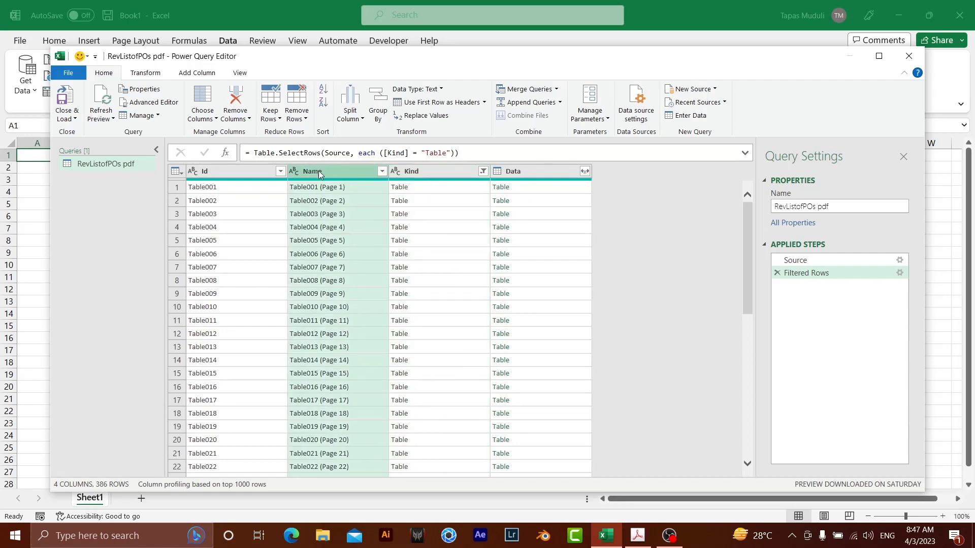
{"action": "left_click", "coordinate": [280, 120]}
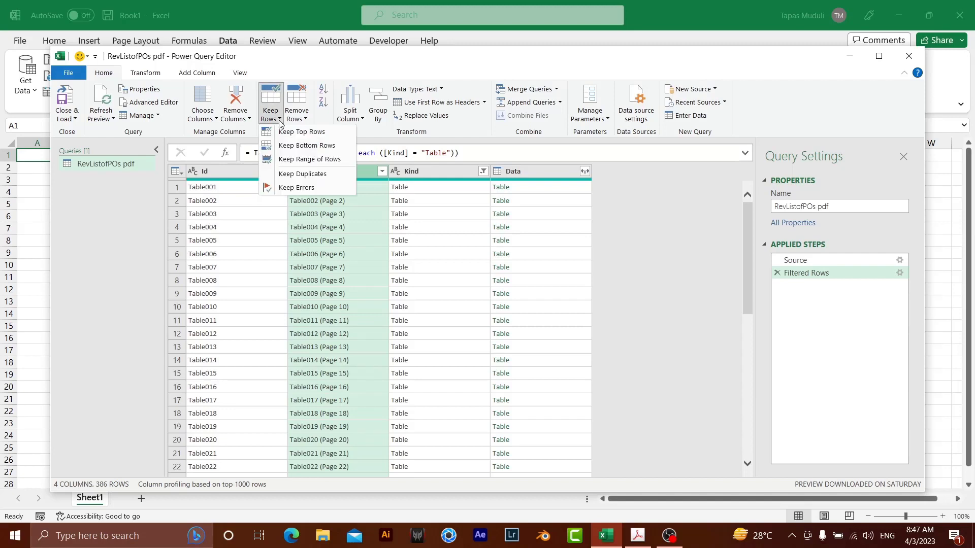
{"action": "left_click", "coordinate": [299, 133]}
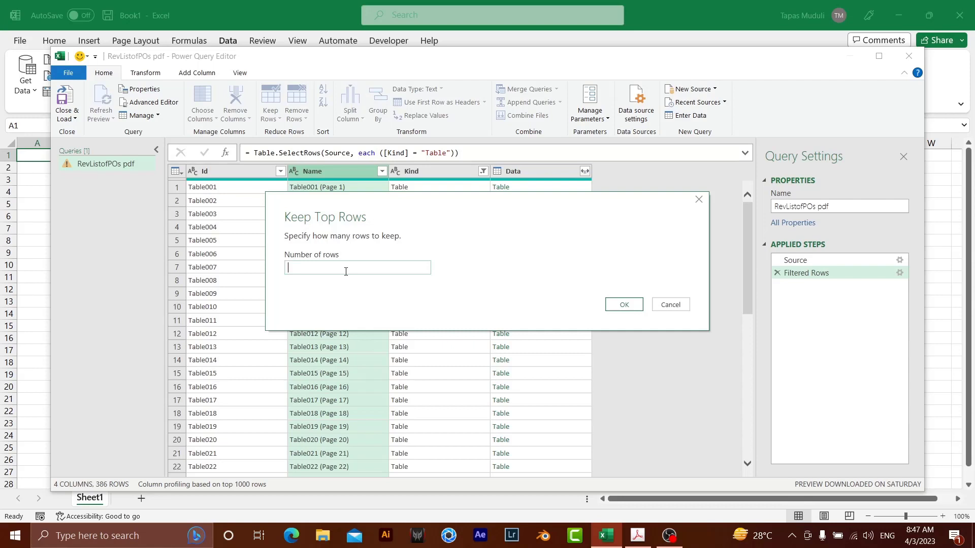
{"action": "type", "text": "3"}
{"action": "left_click", "coordinate": [618, 308]}
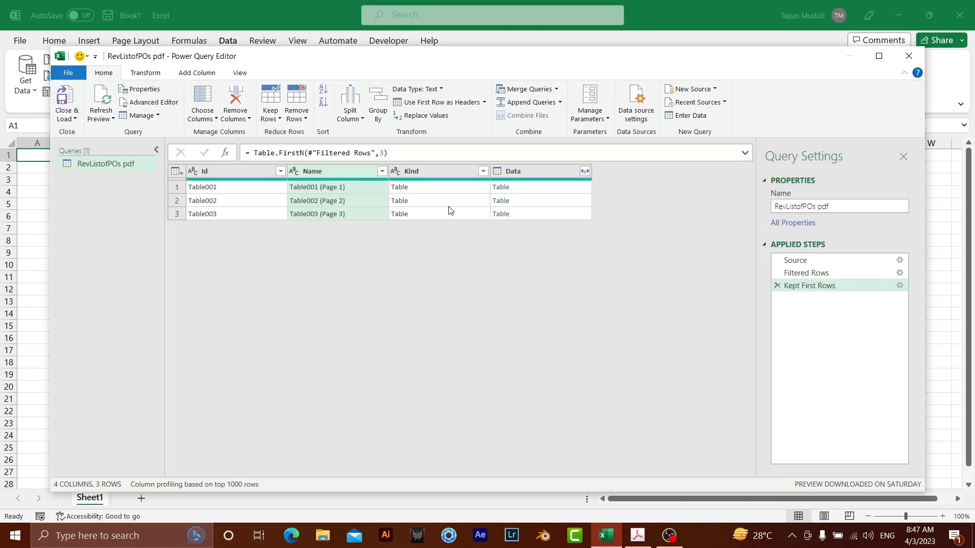
Delete the Id, Name and Kind columns so only Data remains
{"action": "left_click", "coordinate": [431, 172]}
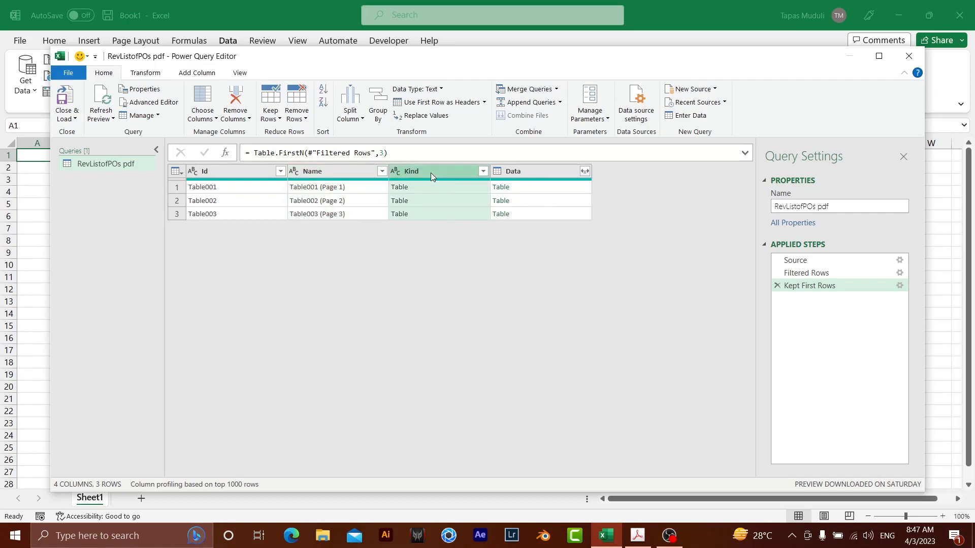
{"action": "left_click", "coordinate": [230, 171], "text": "shift"}
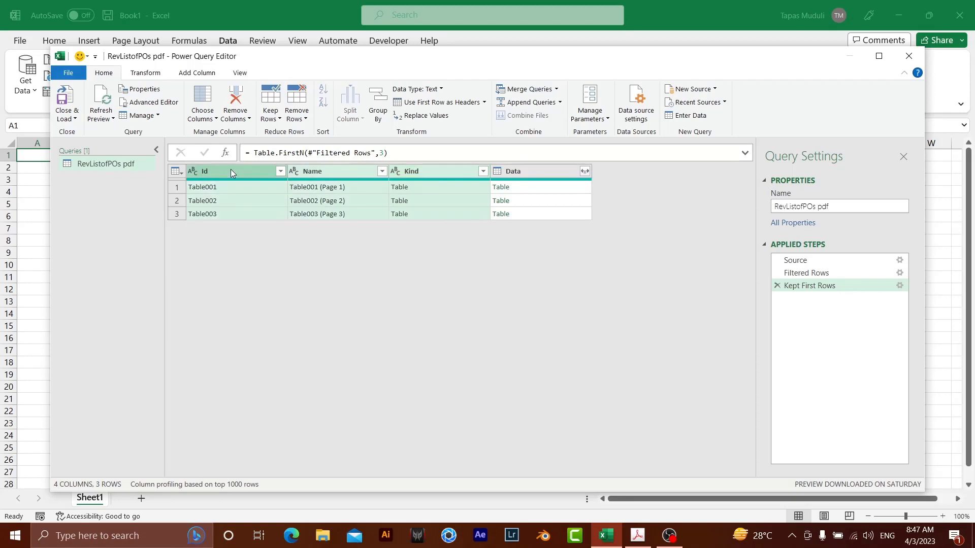
{"action": "key", "text": "Delete"}
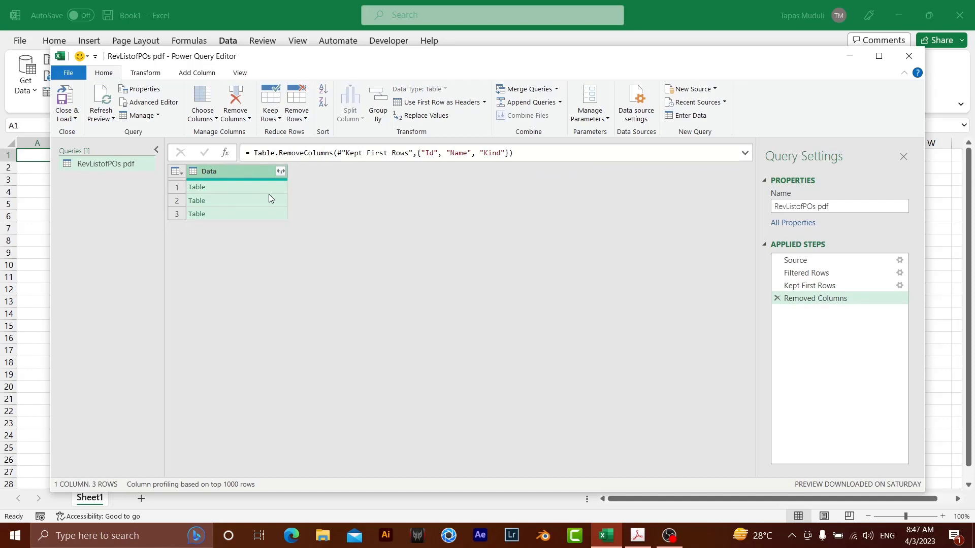
Expand all seven nested Data columns into Data.Column1 through Data.Column7
{"action": "left_click", "coordinate": [281, 171]}
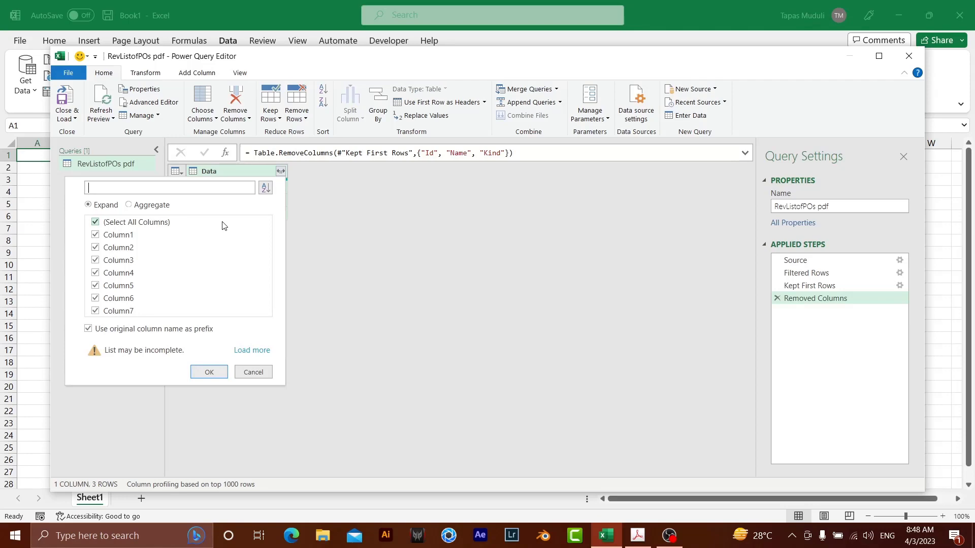
{"action": "left_click", "coordinate": [207, 374]}
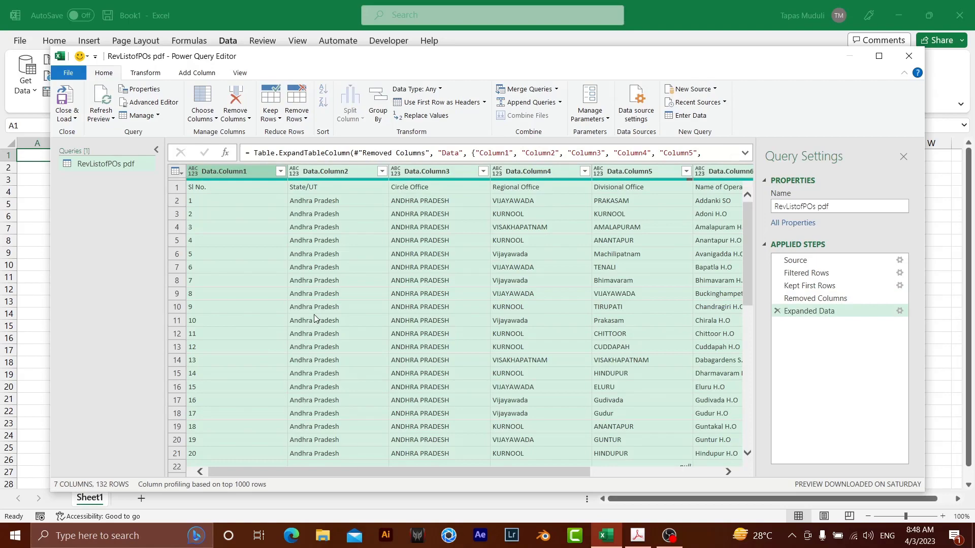
Scroll through the expanded preview to review the post office rows
{"action": "scroll", "coordinate": [344, 358], "scroll_direction": "down", "scroll_amount": 10}
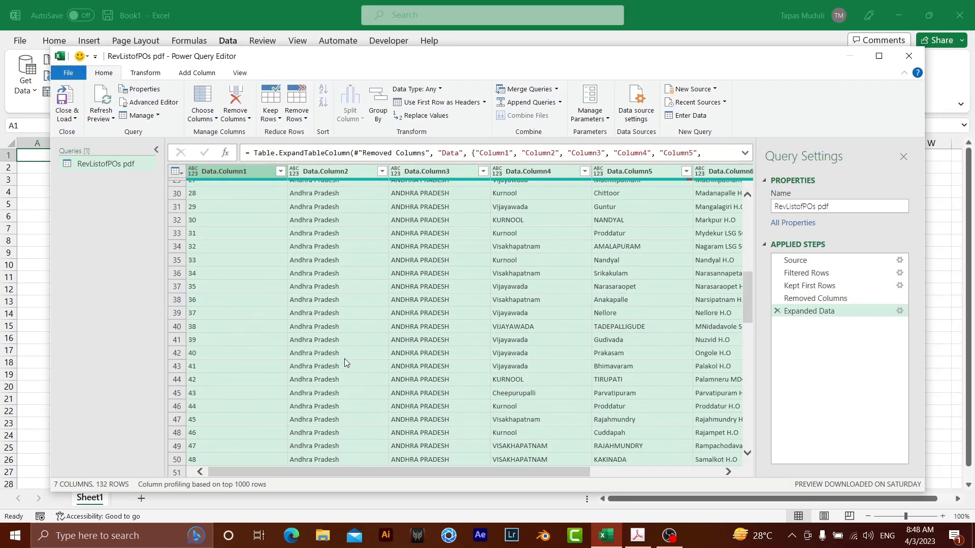
{"action": "scroll", "coordinate": [345, 358], "scroll_direction": "down", "scroll_amount": 20}
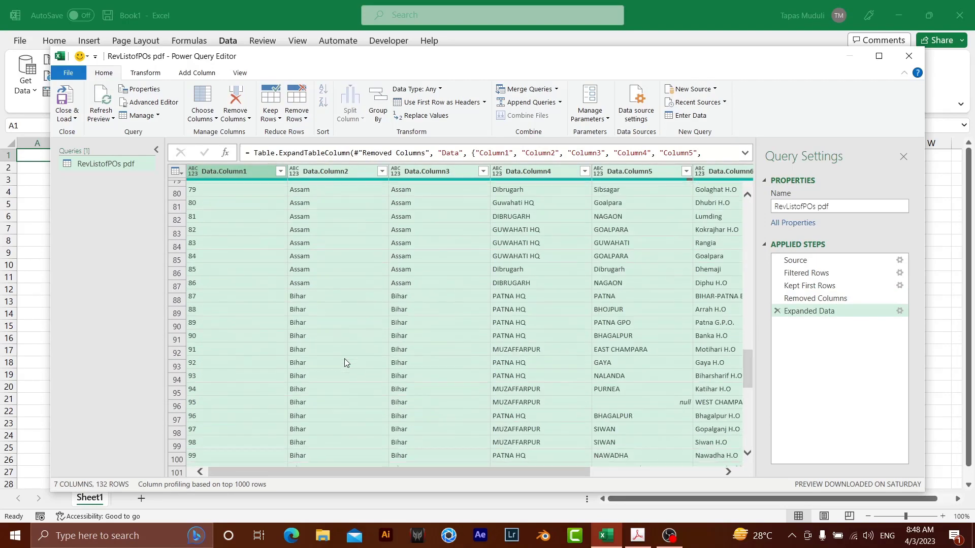
{"action": "scroll", "coordinate": [344, 358], "scroll_direction": "up", "scroll_amount": 5}
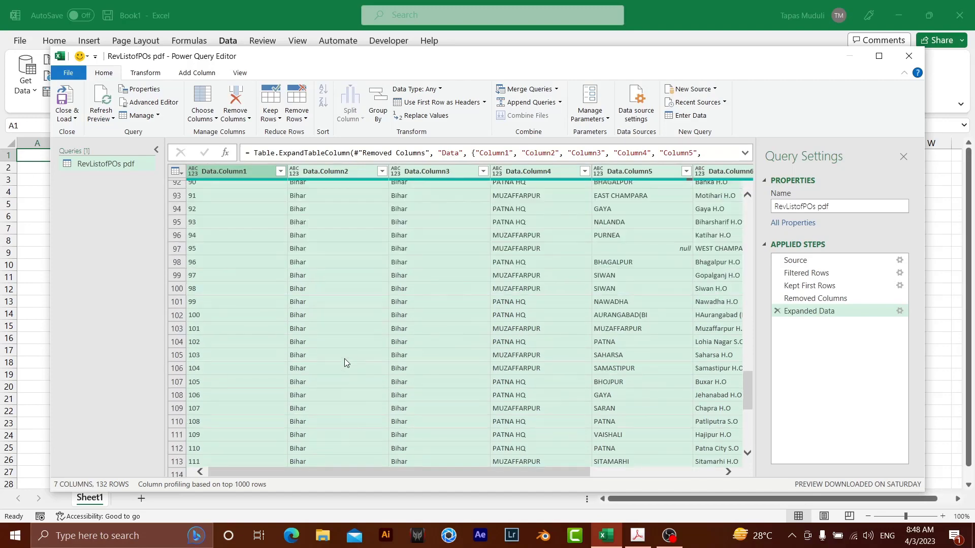
{"action": "scroll", "coordinate": [344, 359], "scroll_direction": "up", "scroll_amount": 15}
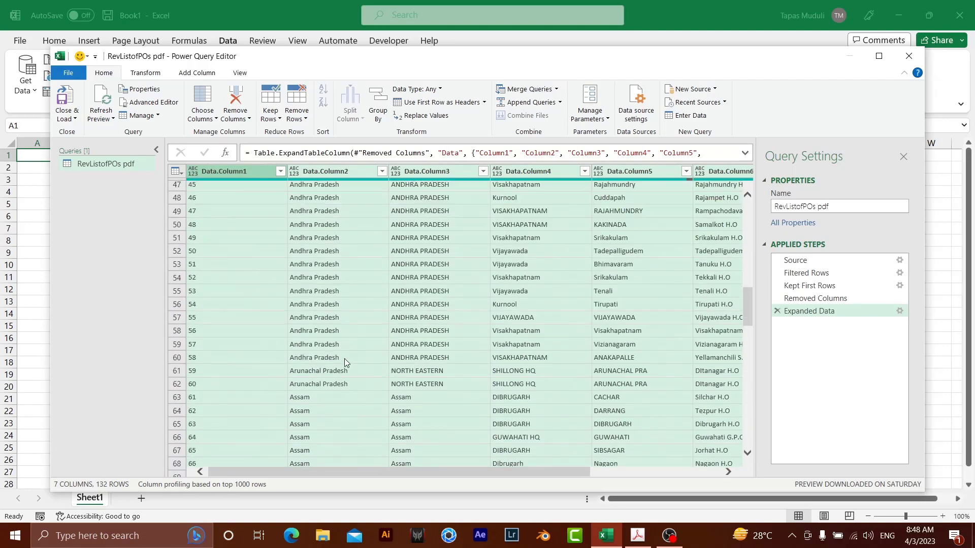
{"action": "scroll", "coordinate": [344, 359], "scroll_direction": "up", "scroll_amount": 10}
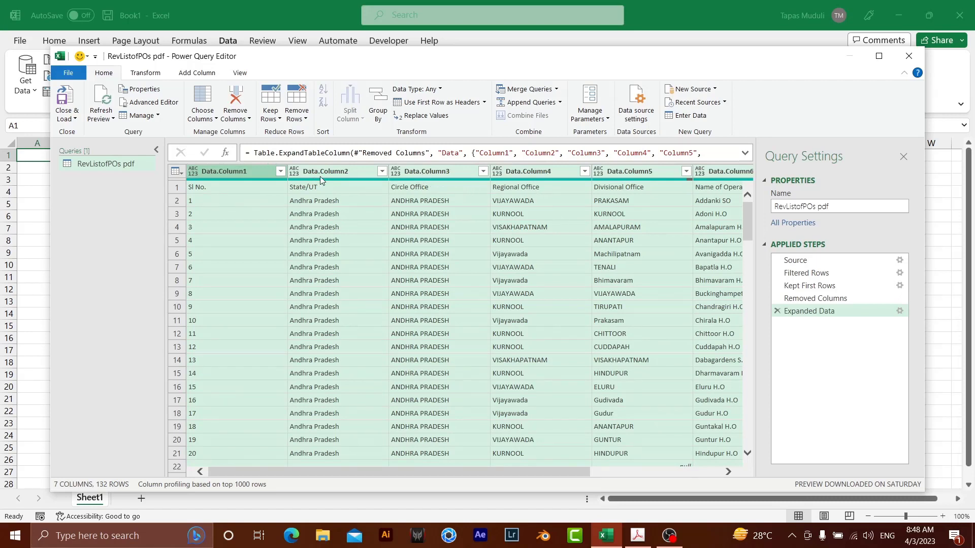
Promote the first row to headers (Sl No., State/UT, Circle Office, etc.)
{"action": "left_click", "coordinate": [444, 105]}
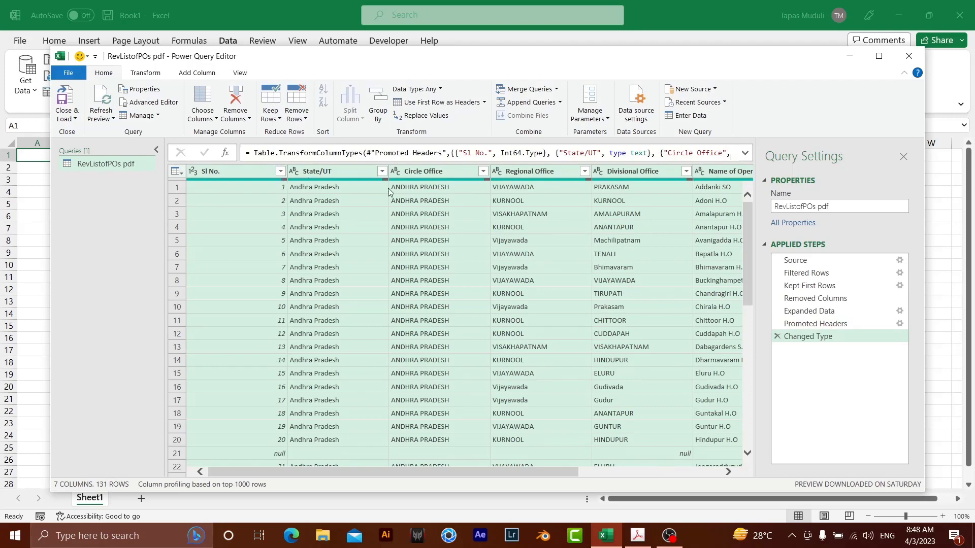
{"action": "scroll", "coordinate": [352, 267], "scroll_direction": "down", "scroll_amount": 2}
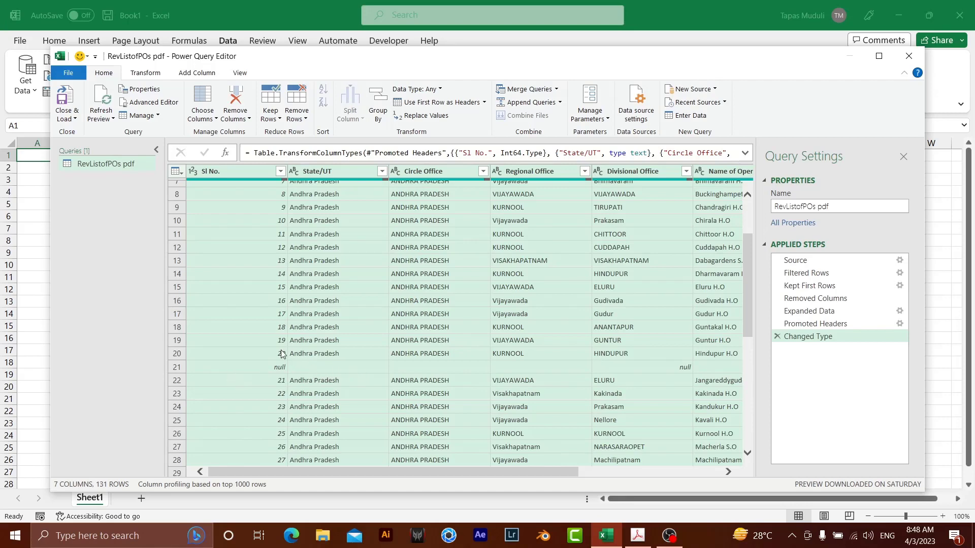
{"action": "scroll", "coordinate": [276, 365], "scroll_direction": "up", "scroll_amount": 2}
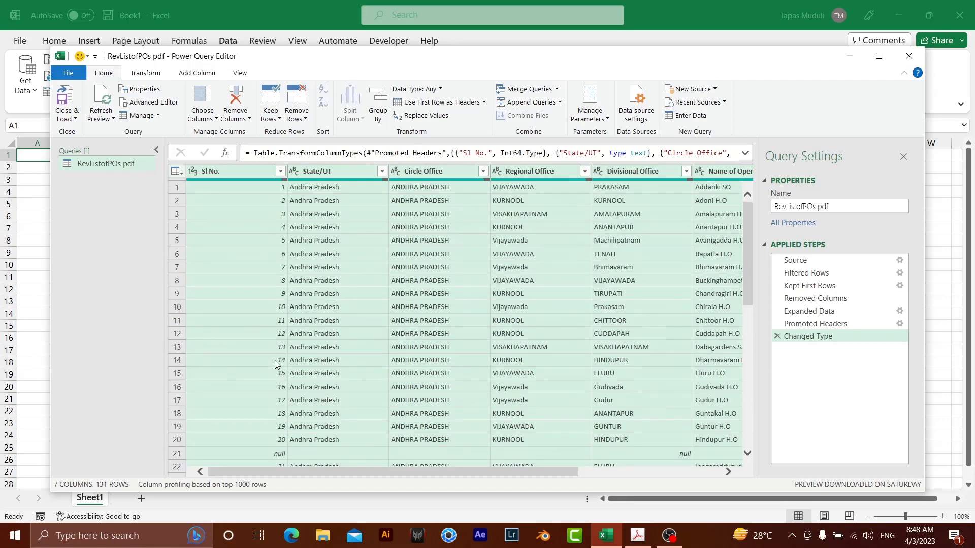
Exclude (null) from the Sl No. filter, keeping 130 post office rows
{"action": "left_click", "coordinate": [280, 172]}
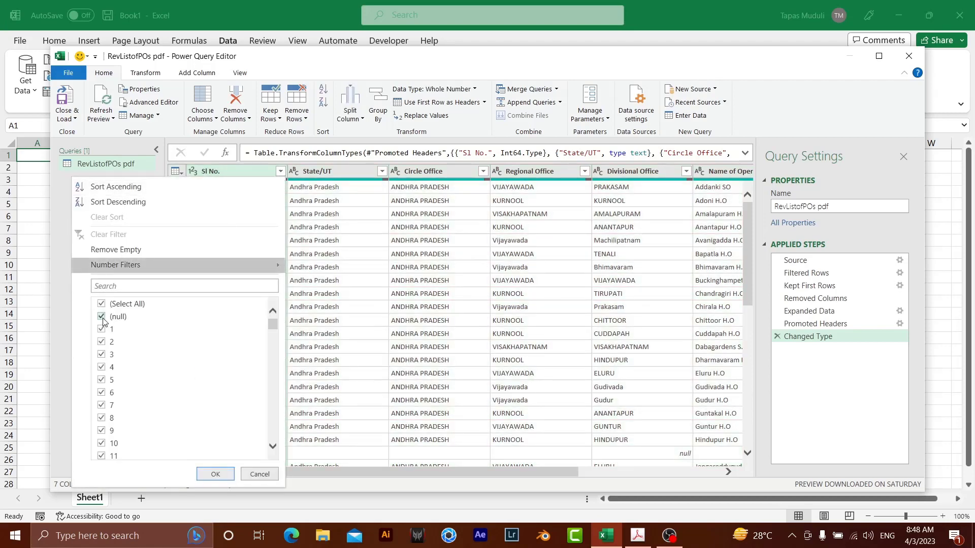
{"action": "left_click", "coordinate": [102, 317]}
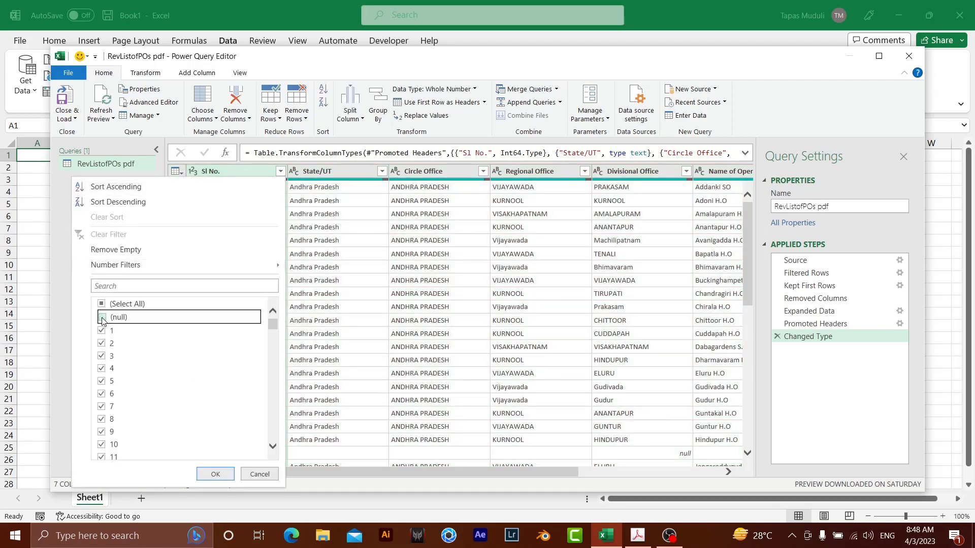
{"action": "left_click", "coordinate": [212, 473]}
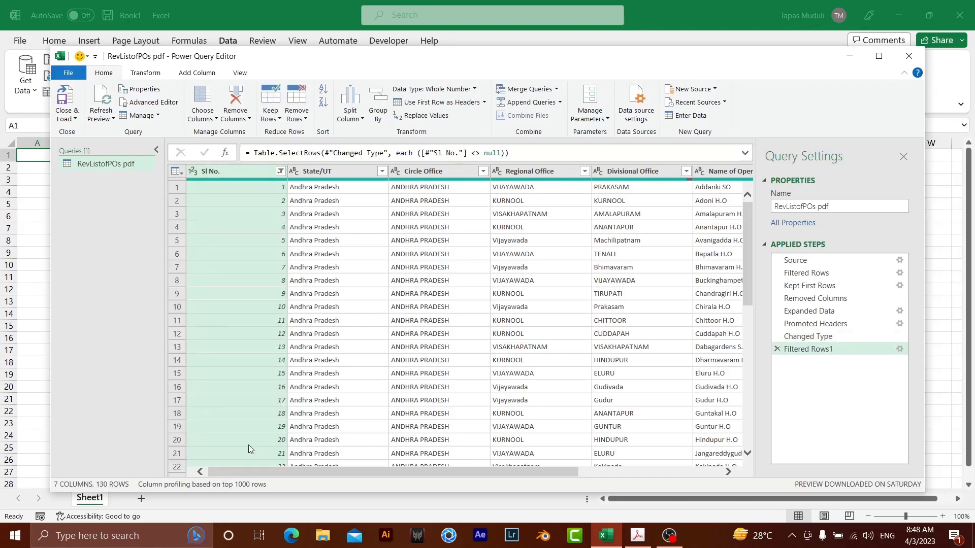
{"action": "scroll", "coordinate": [259, 419], "scroll_direction": "down", "scroll_amount": 3}
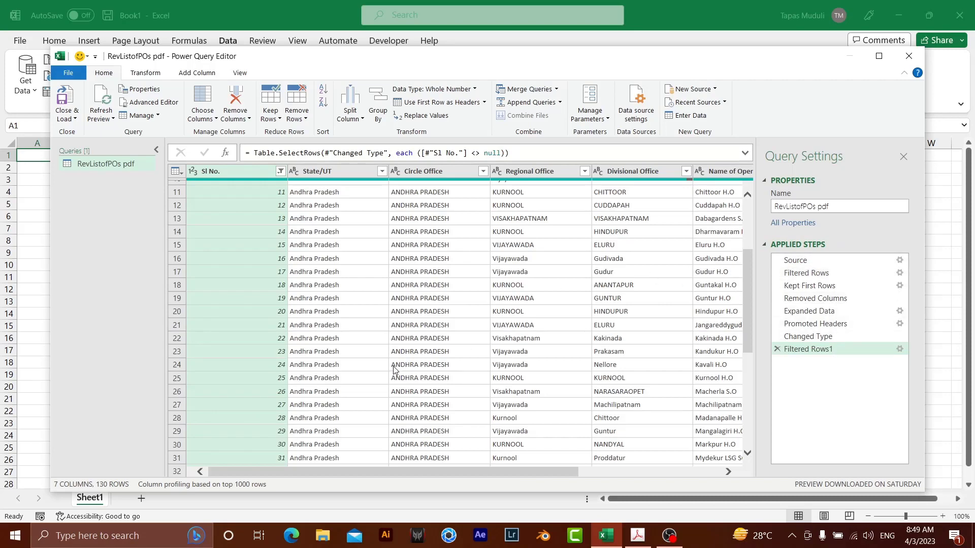
{"action": "scroll", "coordinate": [393, 368], "scroll_direction": "up", "scroll_amount": 3}
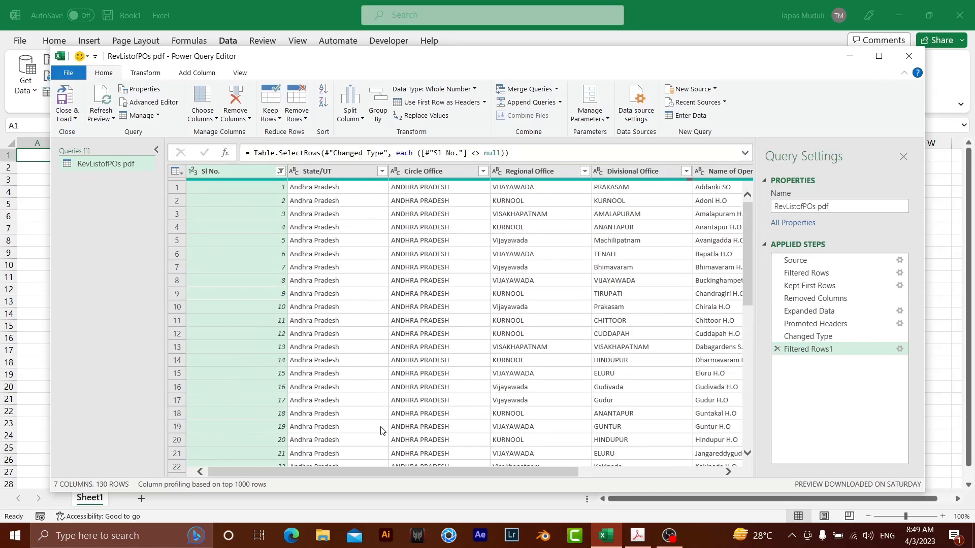
{"action": "scroll", "coordinate": [382, 430], "scroll_direction": "down", "scroll_amount": 9}
{"action": "scroll", "coordinate": [382, 431], "scroll_direction": "down", "scroll_amount": 5}
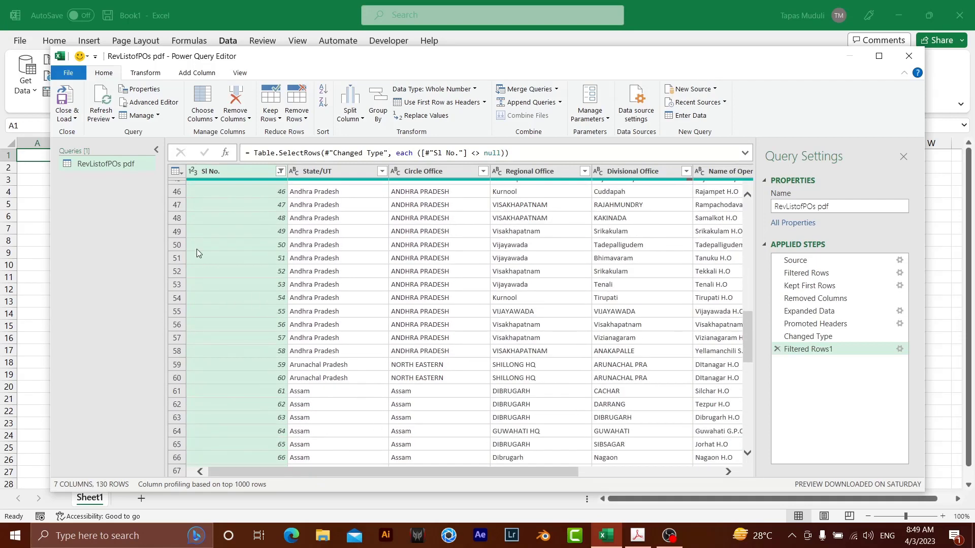
Close & Load the query onto a new RevListofPOs pdf sheet and review its 130 rows
{"action": "left_click", "coordinate": [67, 117]}
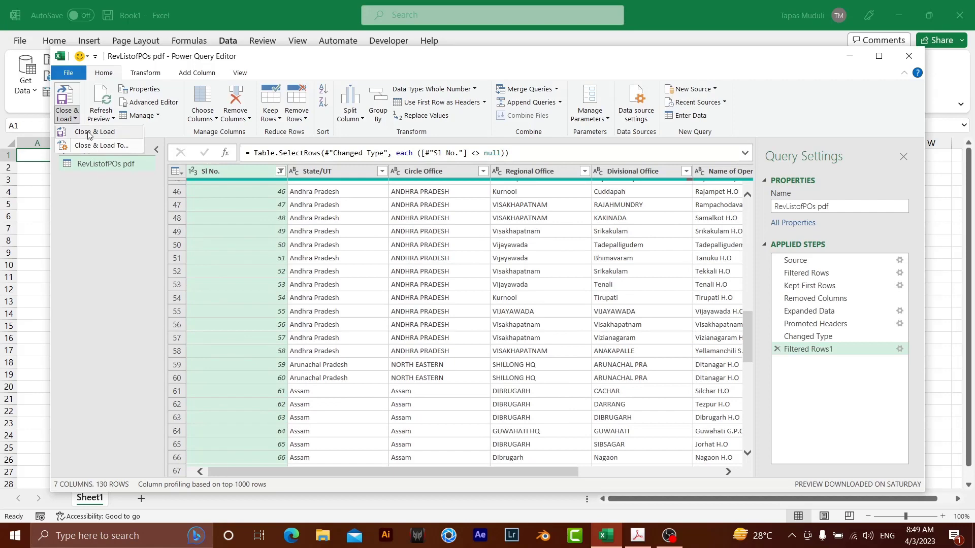
{"action": "left_click", "coordinate": [89, 132]}
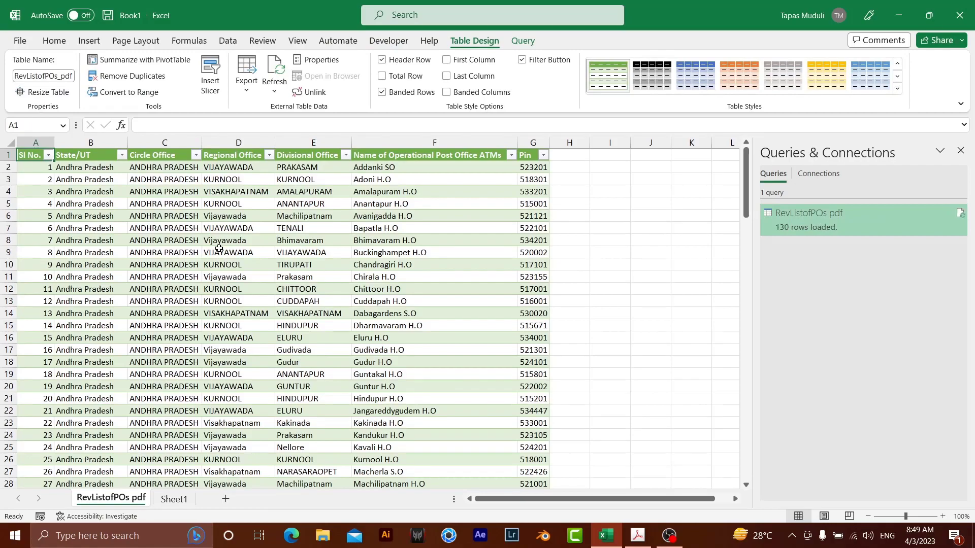
{"action": "scroll", "coordinate": [219, 248], "scroll_direction": "down", "scroll_amount": 3}
{"action": "scroll", "coordinate": [219, 249], "scroll_direction": "down", "scroll_amount": 8}
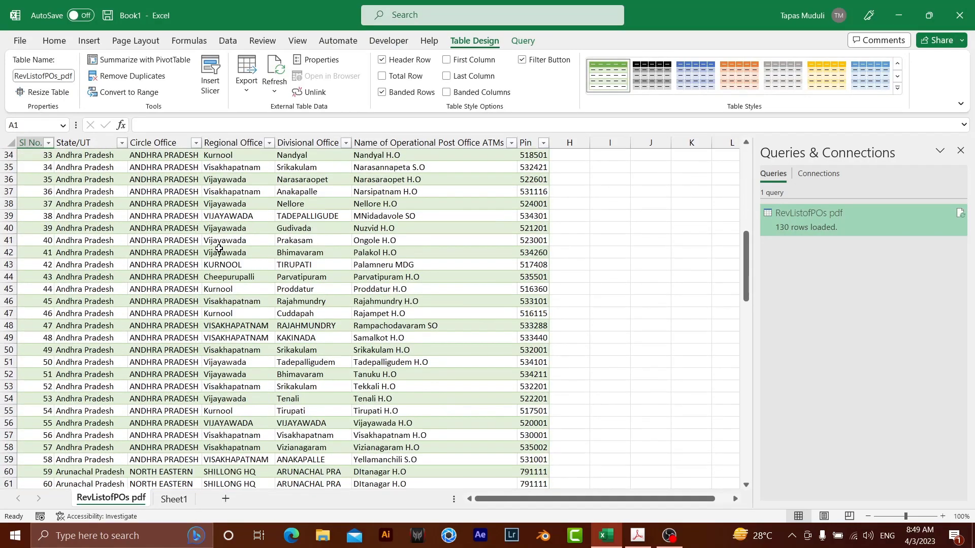
{"action": "scroll", "coordinate": [218, 249], "scroll_direction": "up", "scroll_amount": 6}
{"action": "scroll", "coordinate": [219, 248], "scroll_direction": "down", "scroll_amount": 15}
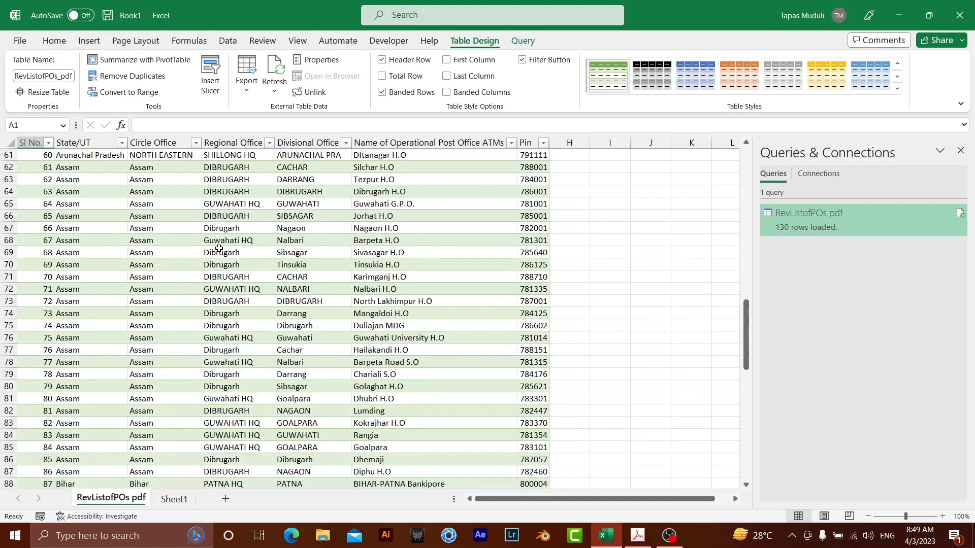
{"action": "scroll", "coordinate": [219, 249], "scroll_direction": "up", "scroll_amount": 14}
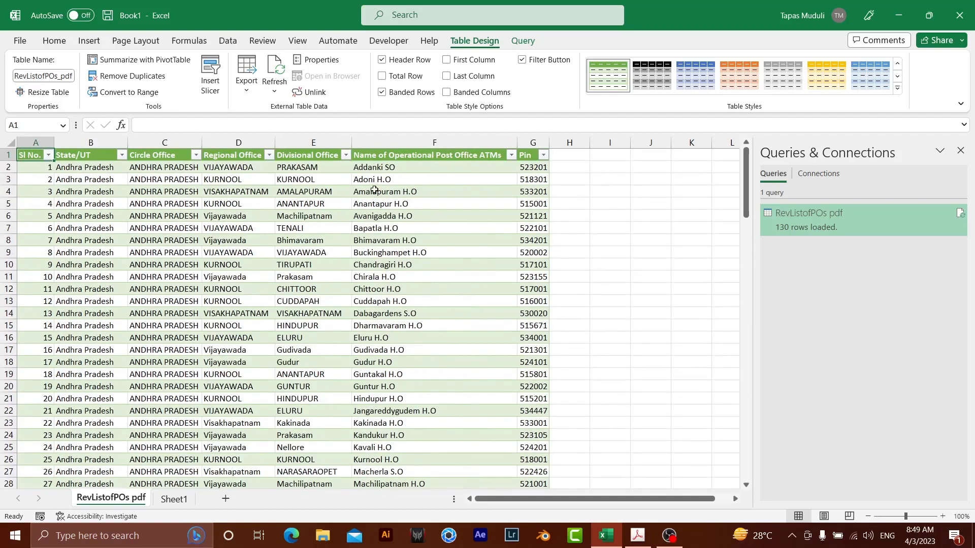
{"action": "left_click", "coordinate": [525, 43]}
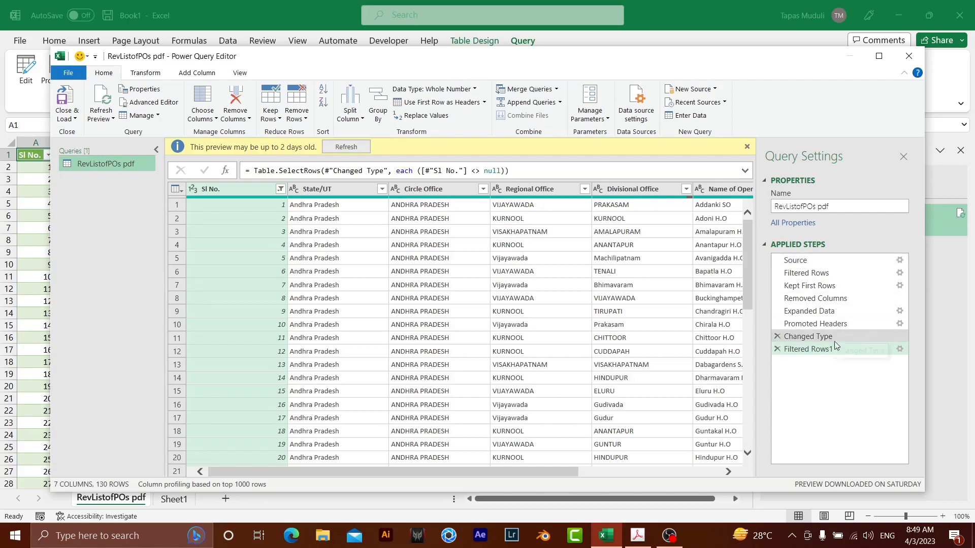
{"action": "left_click", "coordinate": [857, 261]}
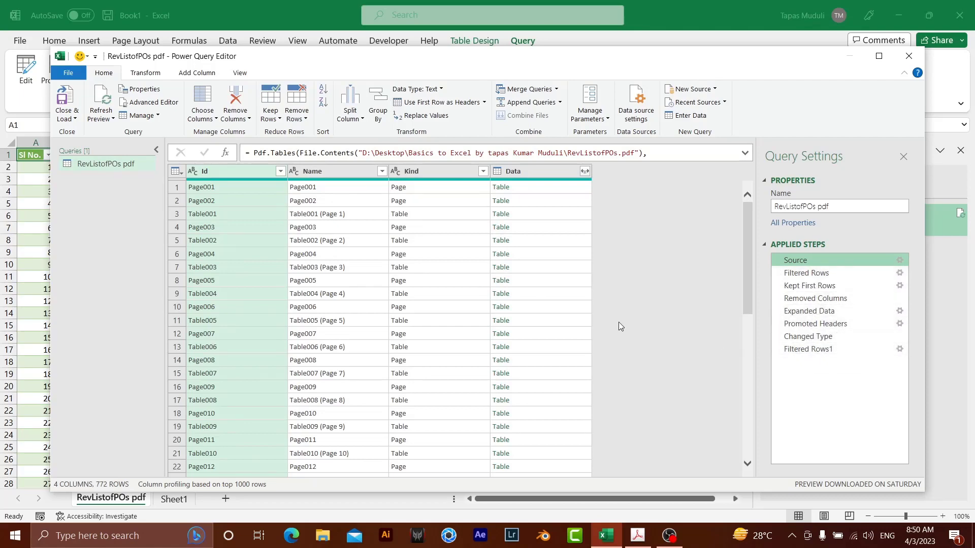
{"action": "left_click", "coordinate": [908, 56]}
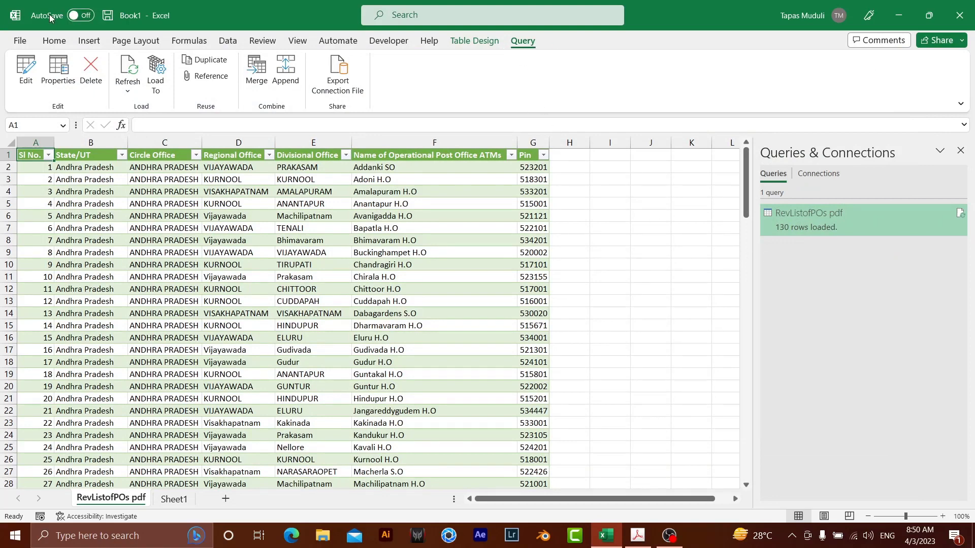
Reopen the RevListofPOs pdf query from the Queries & Connections pane in the Power Query Editor
{"action": "left_click", "coordinate": [54, 41]}
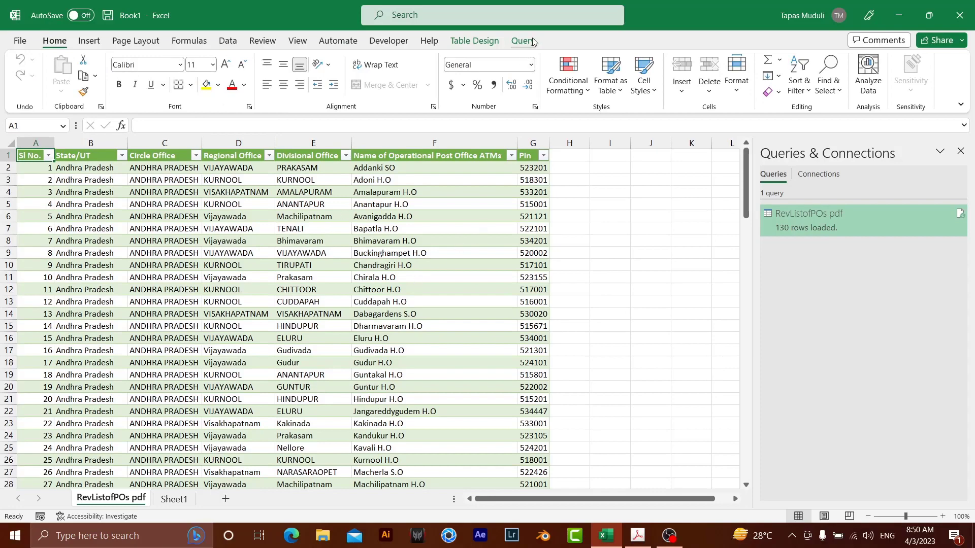
{"action": "double_click", "coordinate": [807, 216]}
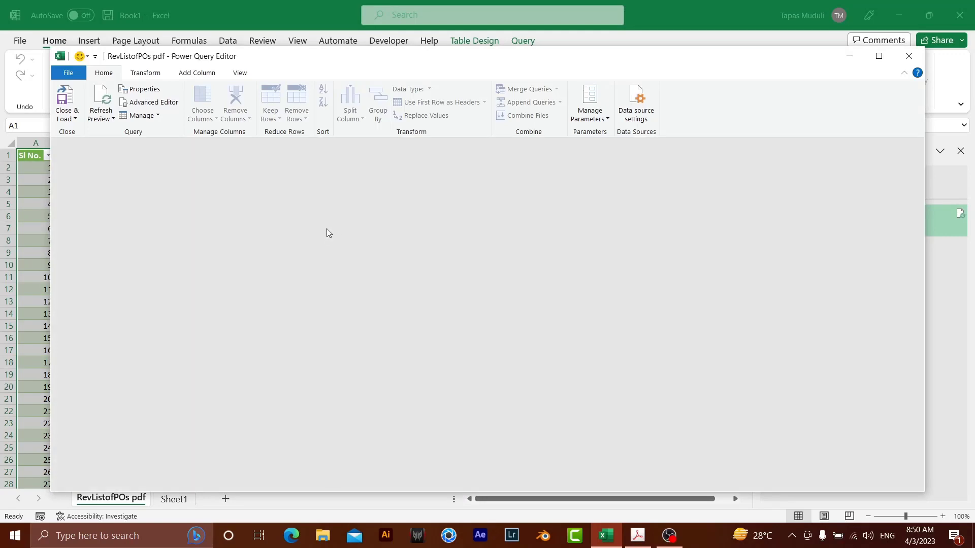